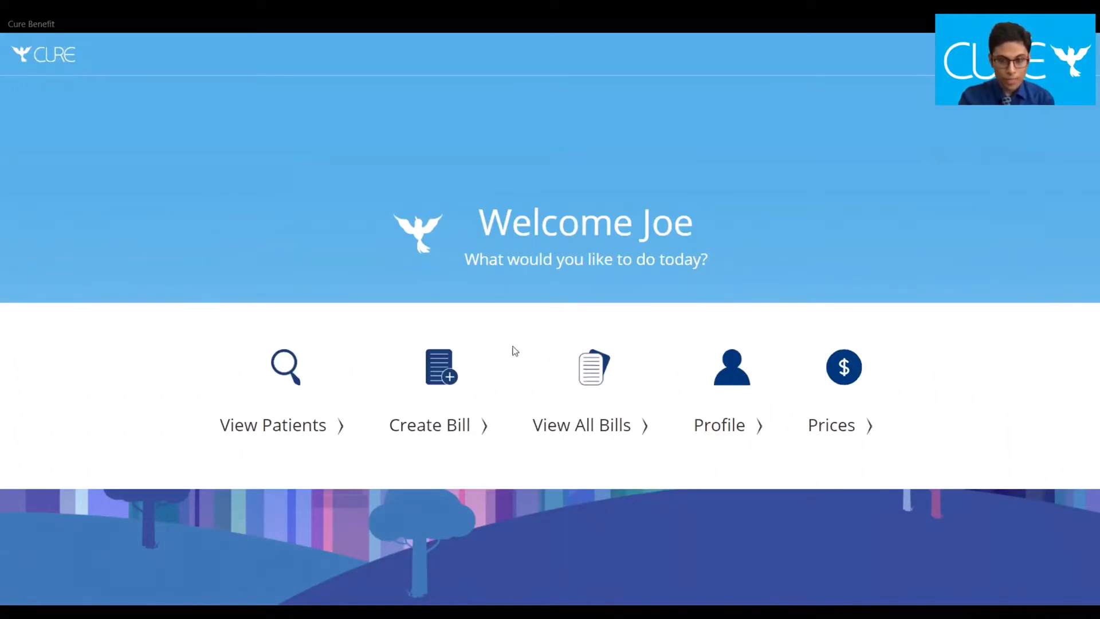
Start a new bill from the Cure Benefit home page
click(440, 382)
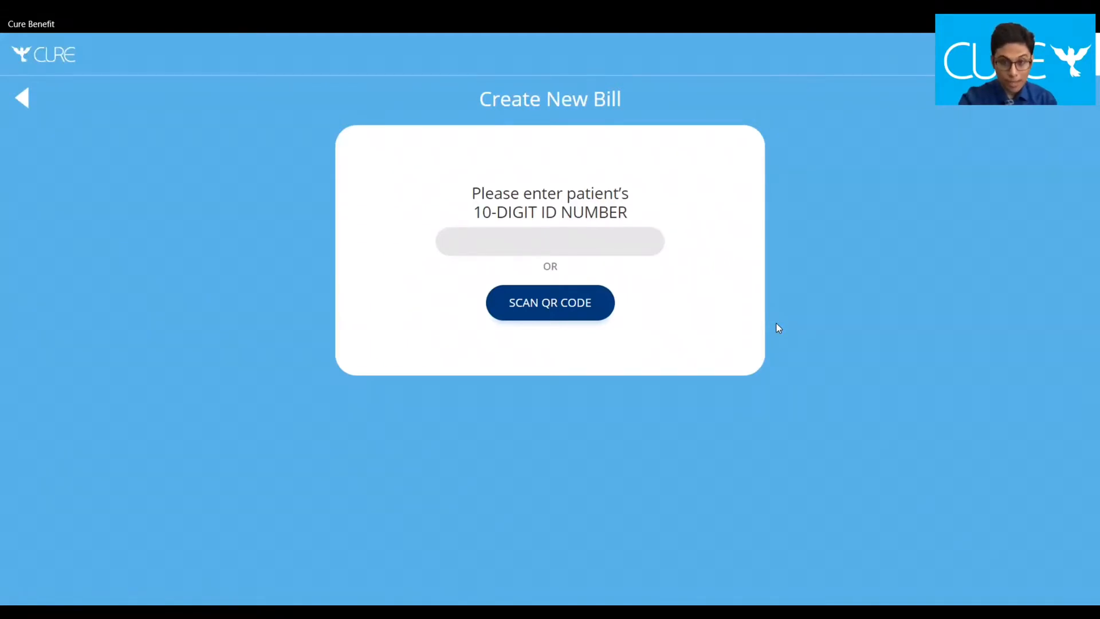
Look up the patient by entering their 10-digit ID number
click(620, 239)
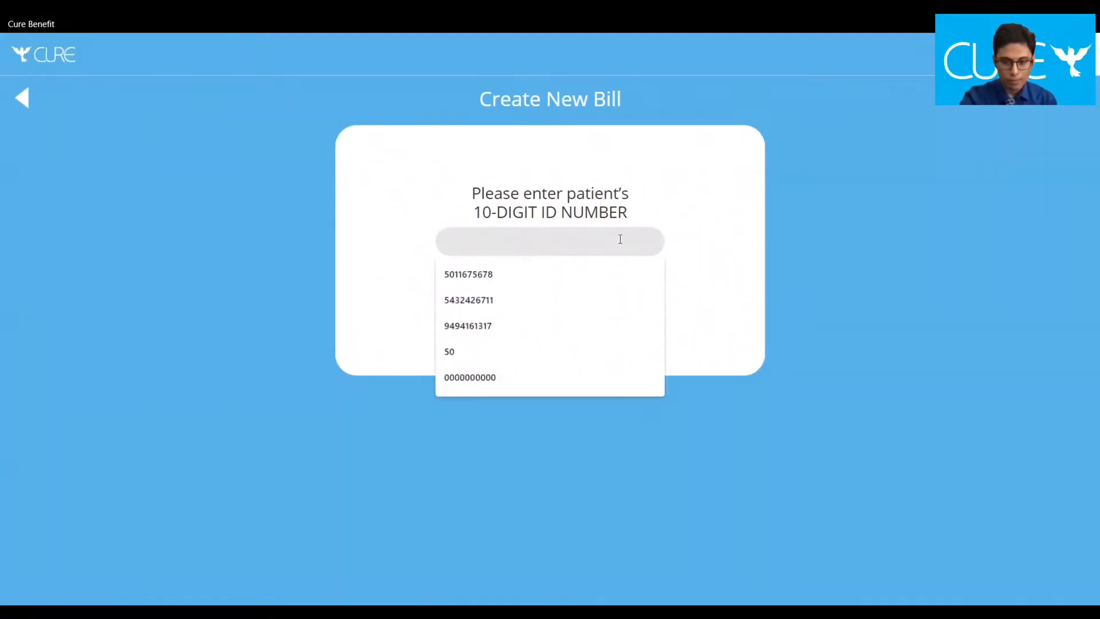
text(000000)
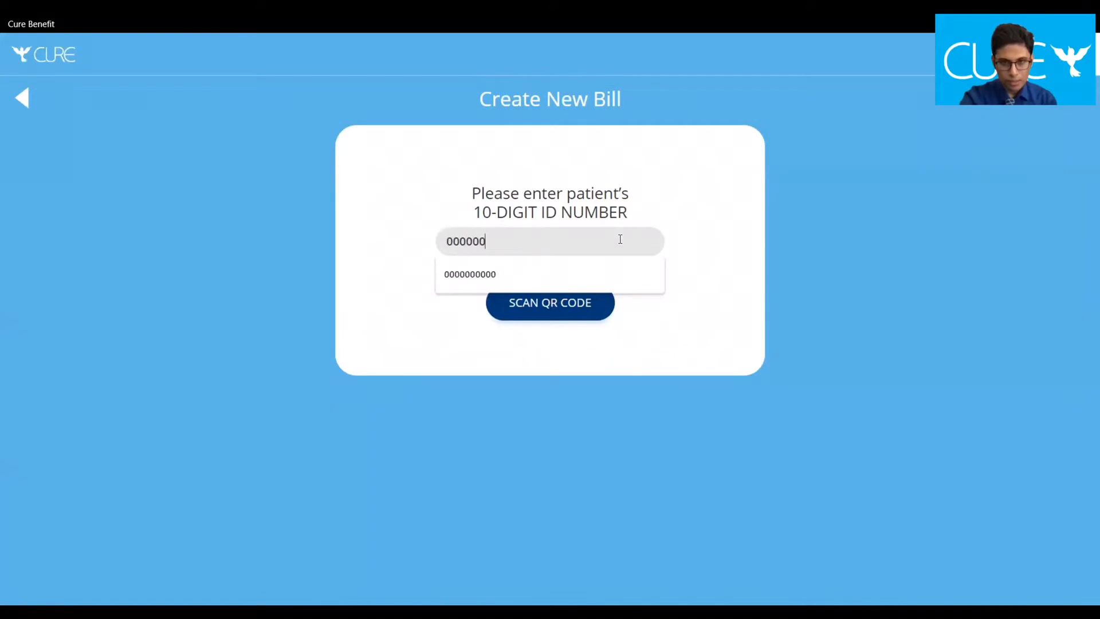
text(000000)
key(Return)
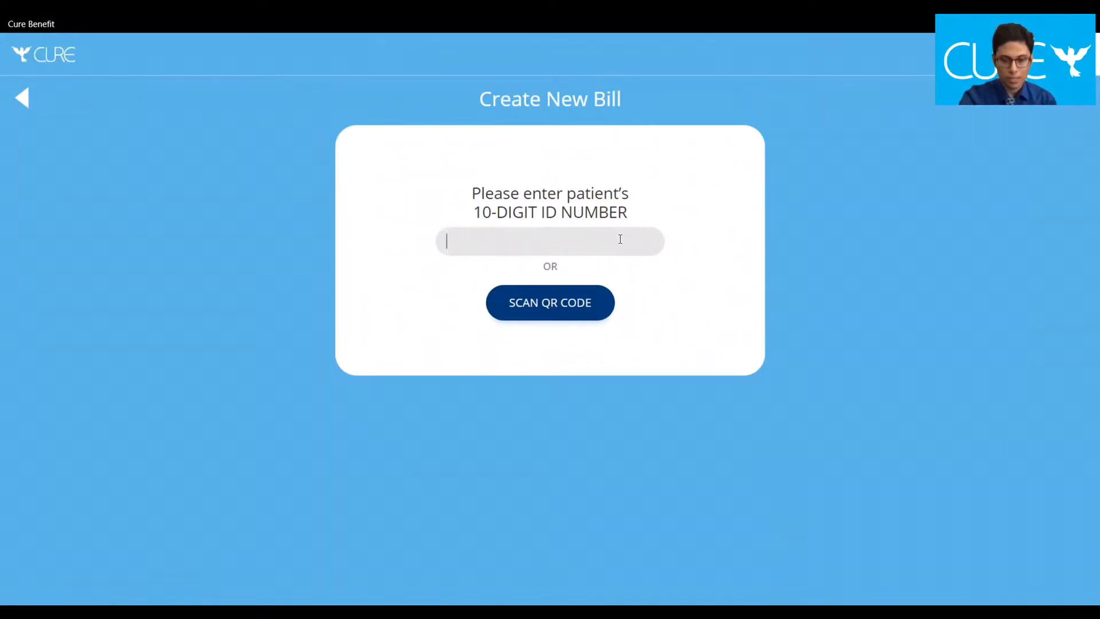
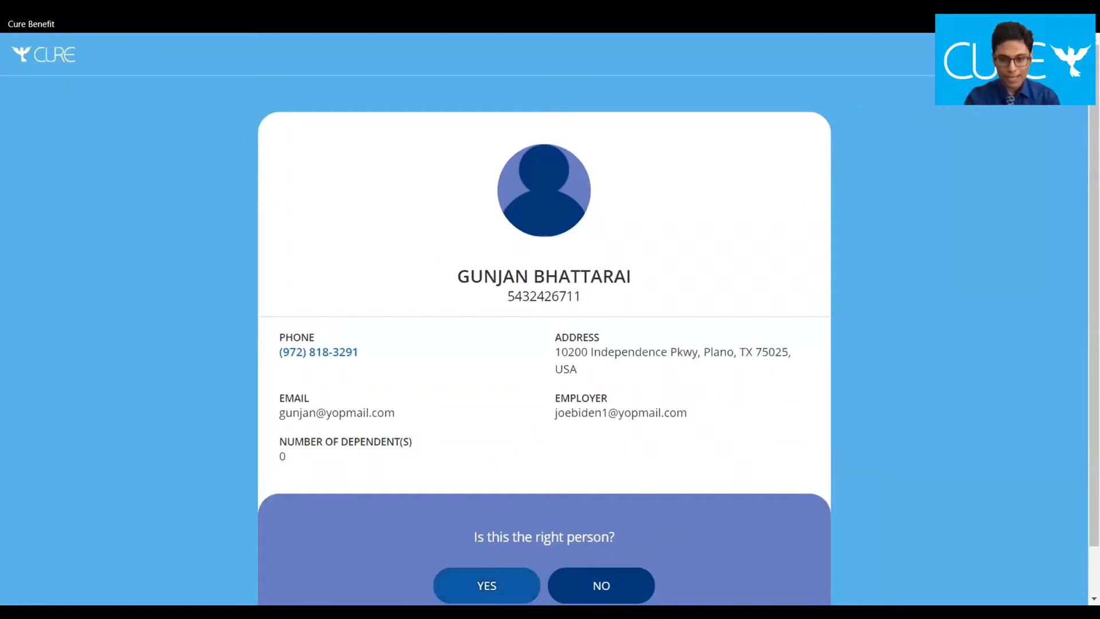
Confirm the displayed patient is the right person to open the bill form
click(504, 584)
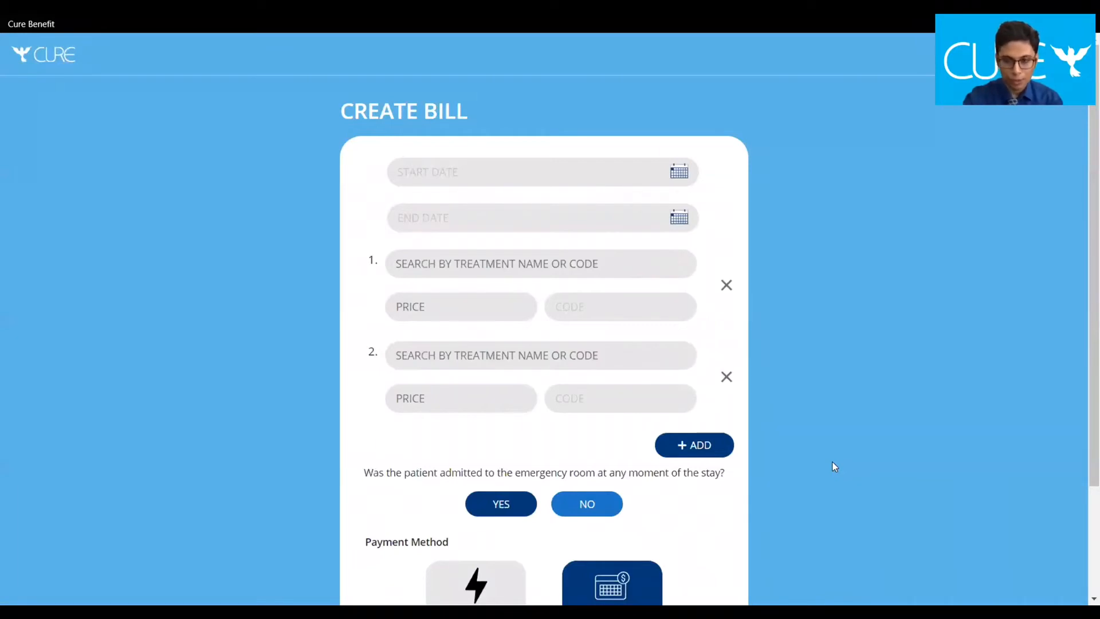
Remove the second treatment row and keep 1-3 Business Days as the payment method
click(726, 377)
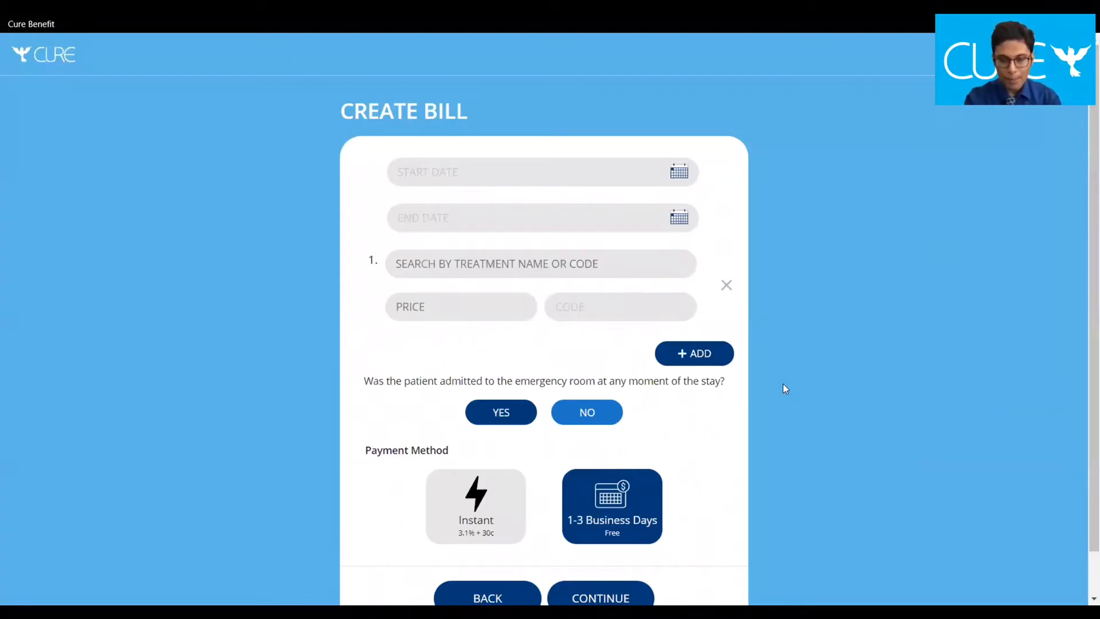
click(495, 522)
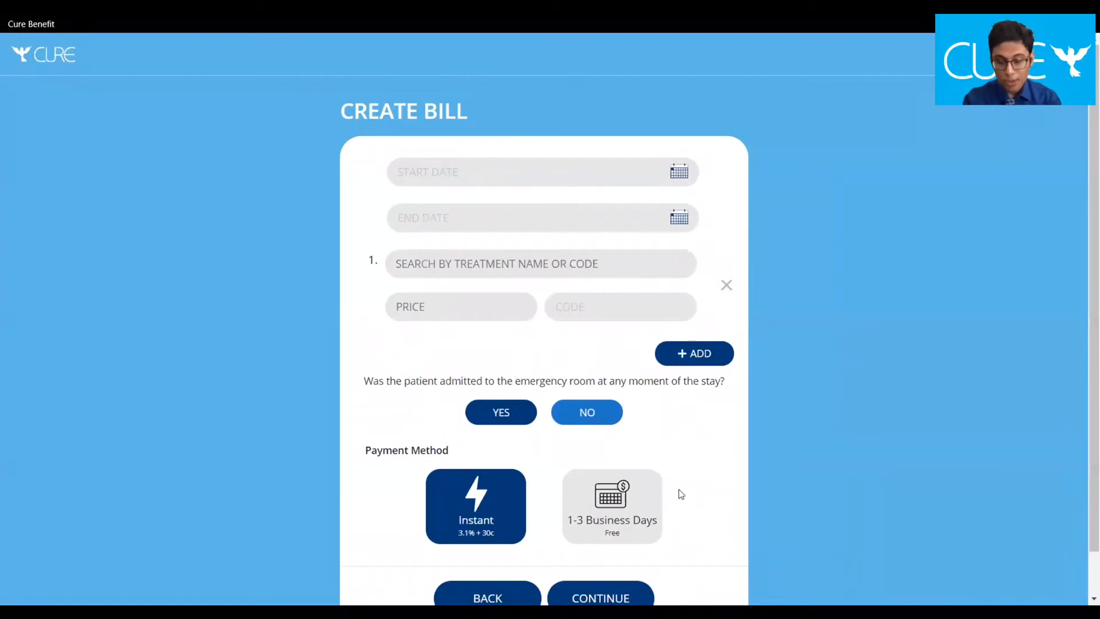
click(647, 511)
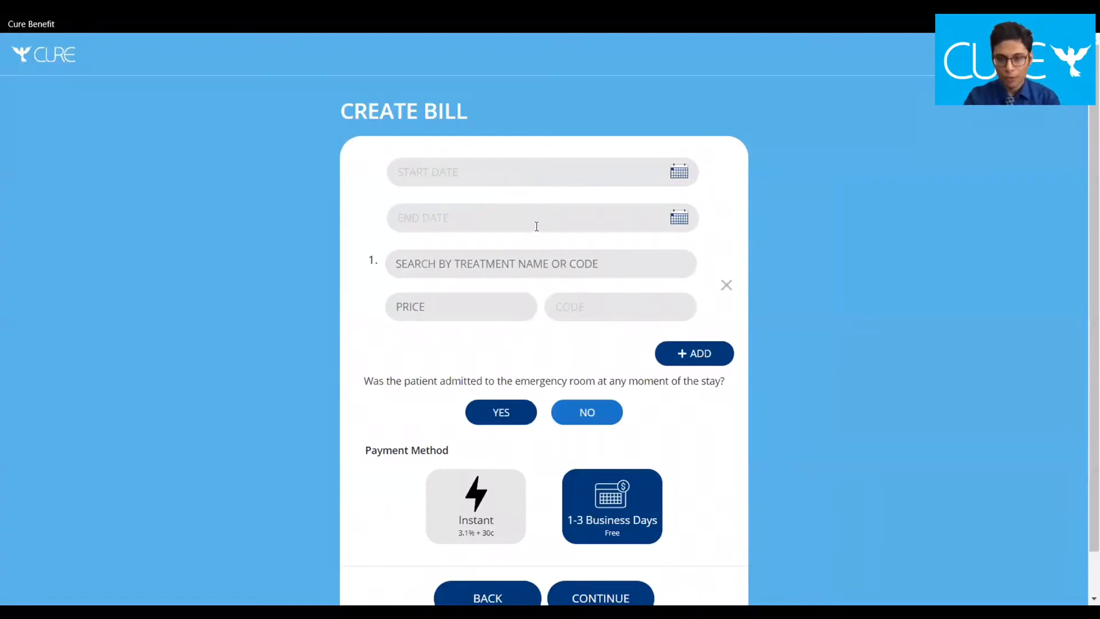
Set the bill's start and end dates to 16 July 2020
click(681, 162)
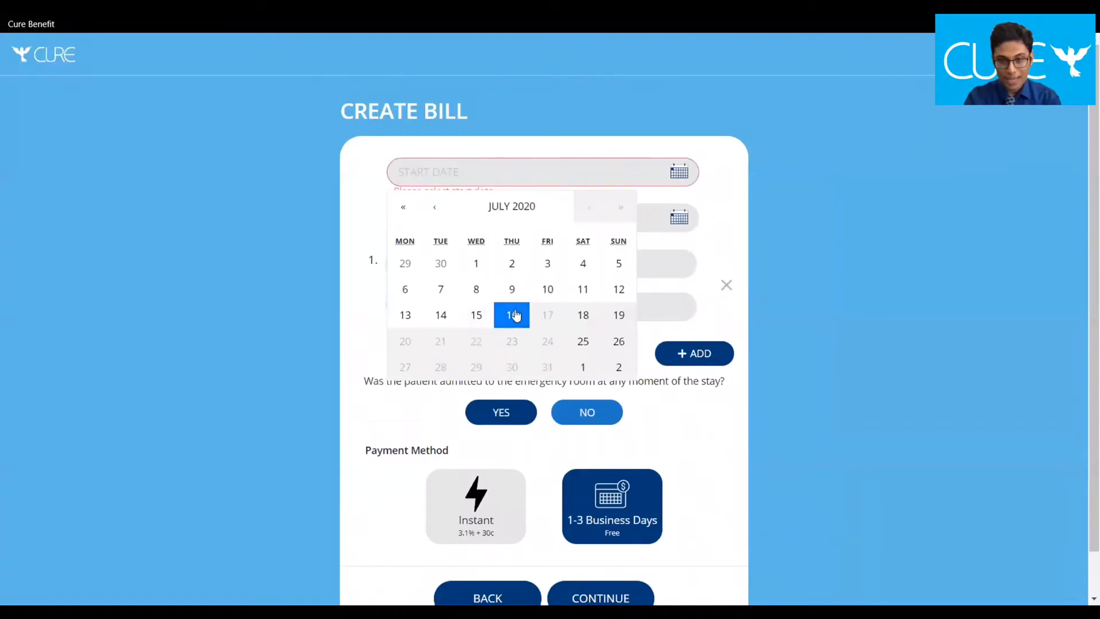
click(515, 314)
click(680, 217)
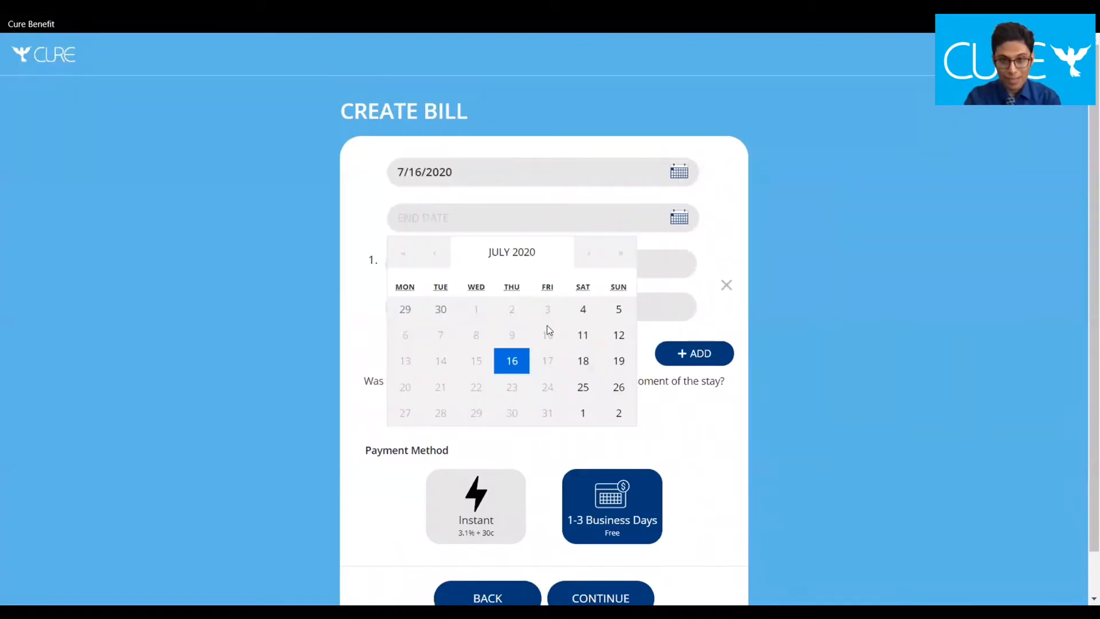
click(514, 371)
Choose knee-joint procedure 27310 as the first treatment and add a second treatment line
click(533, 262)
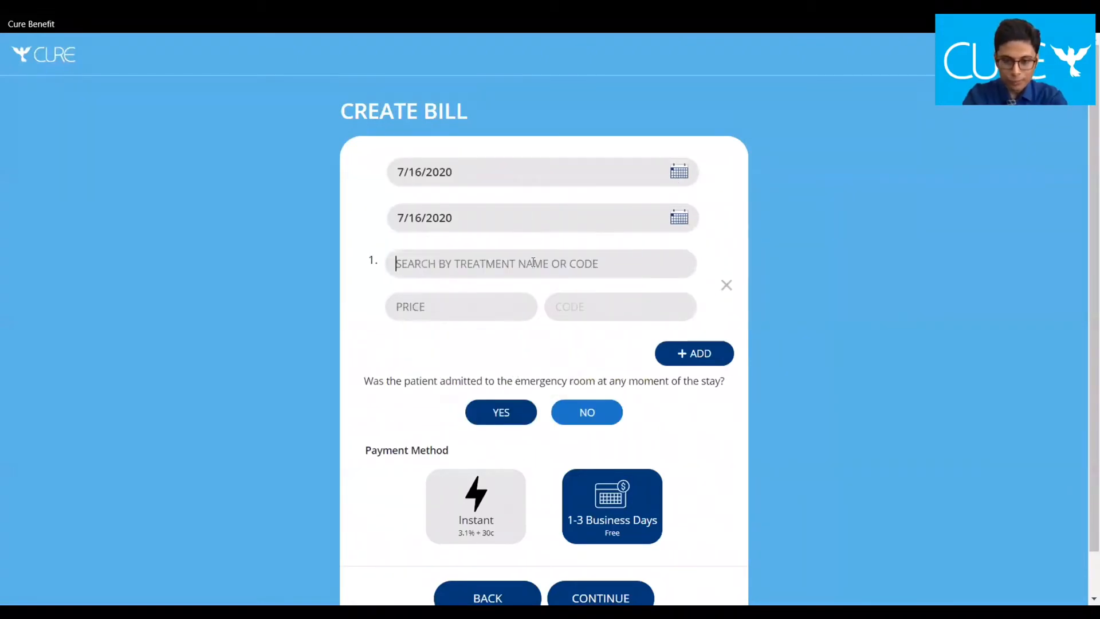
text(273)
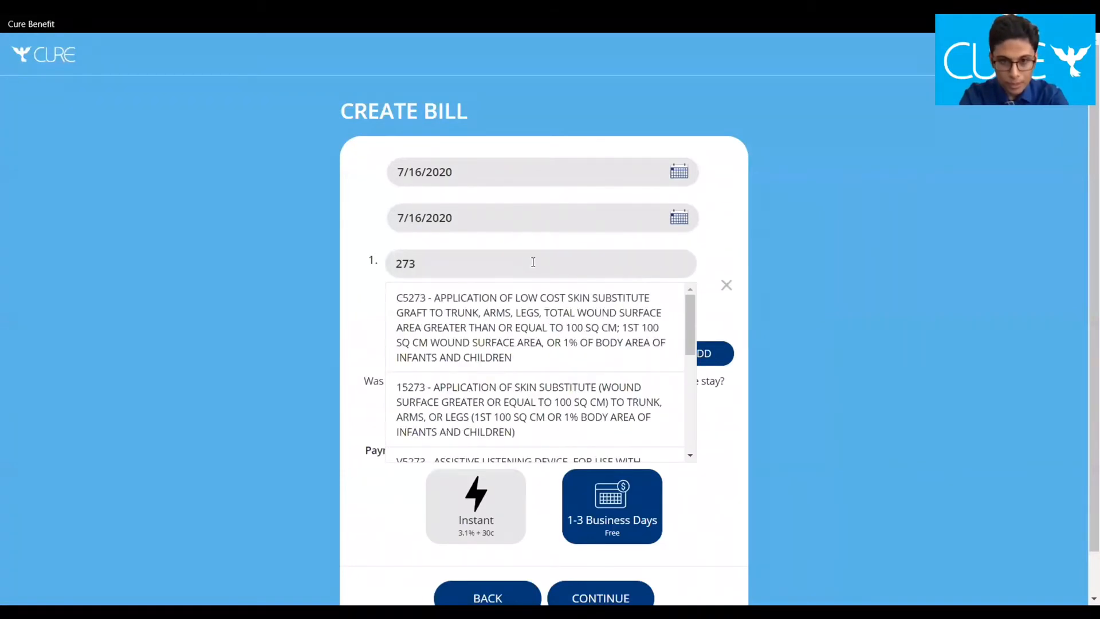
text(1)
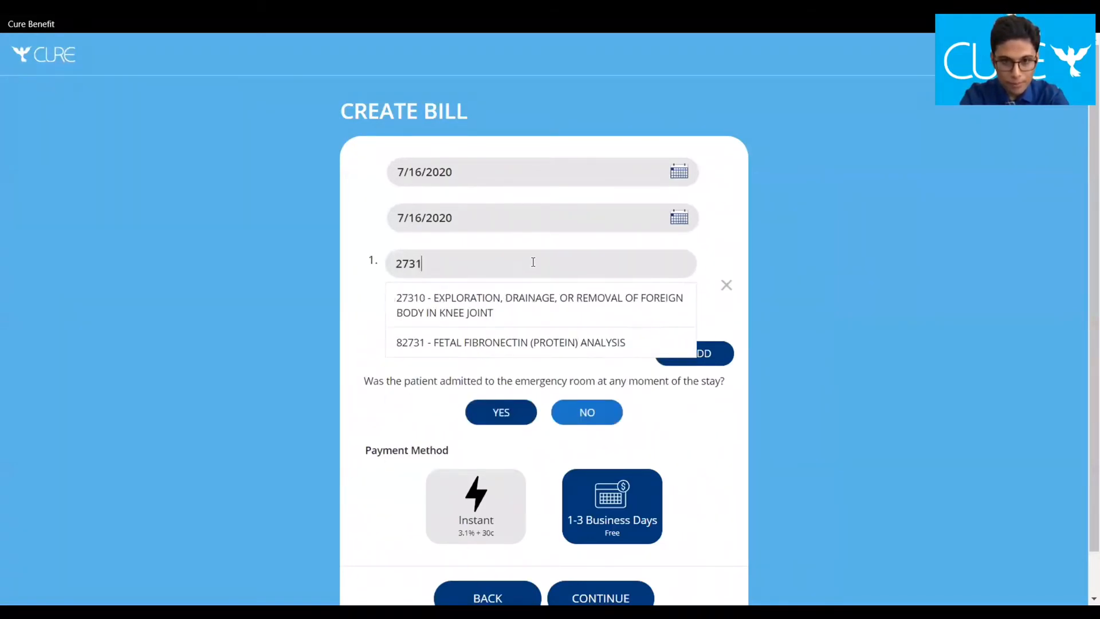
click(565, 302)
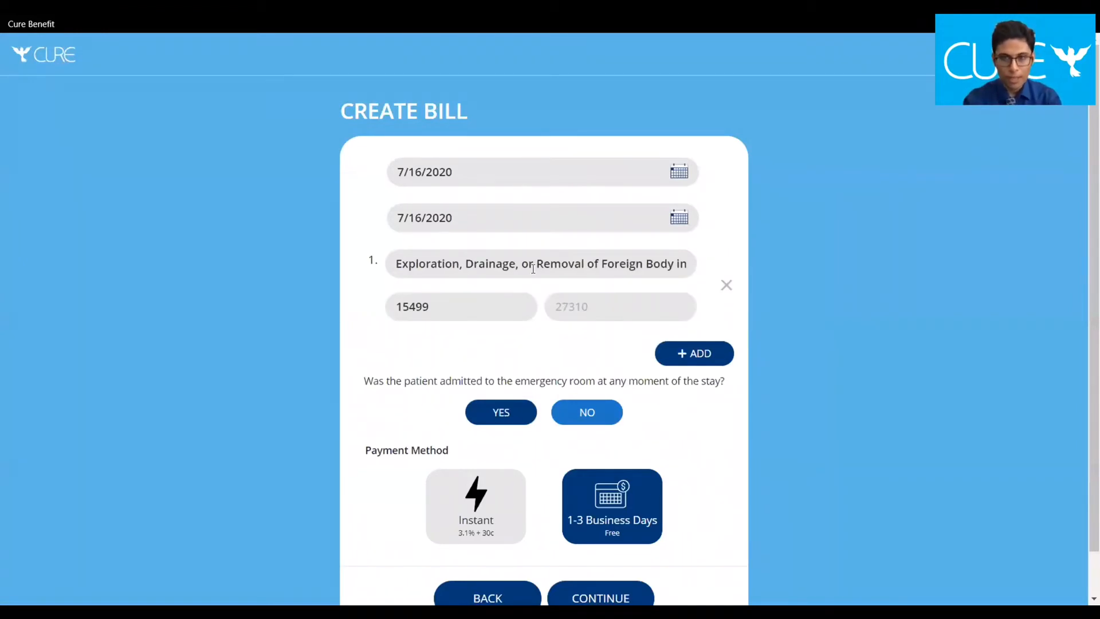
mouse_move(533, 269)
mouse_down()
mouse_move(749, 258)
mouse_move(361, 239)
mouse_move(523, 287)
mouse_move(523, 277)
mouse_up()
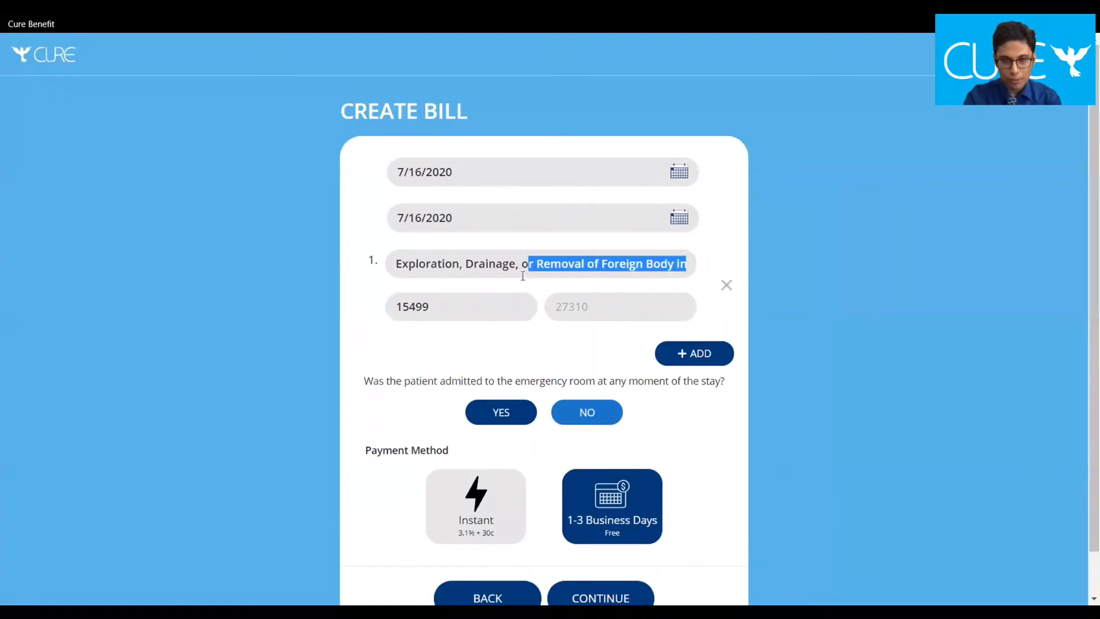
click(524, 267)
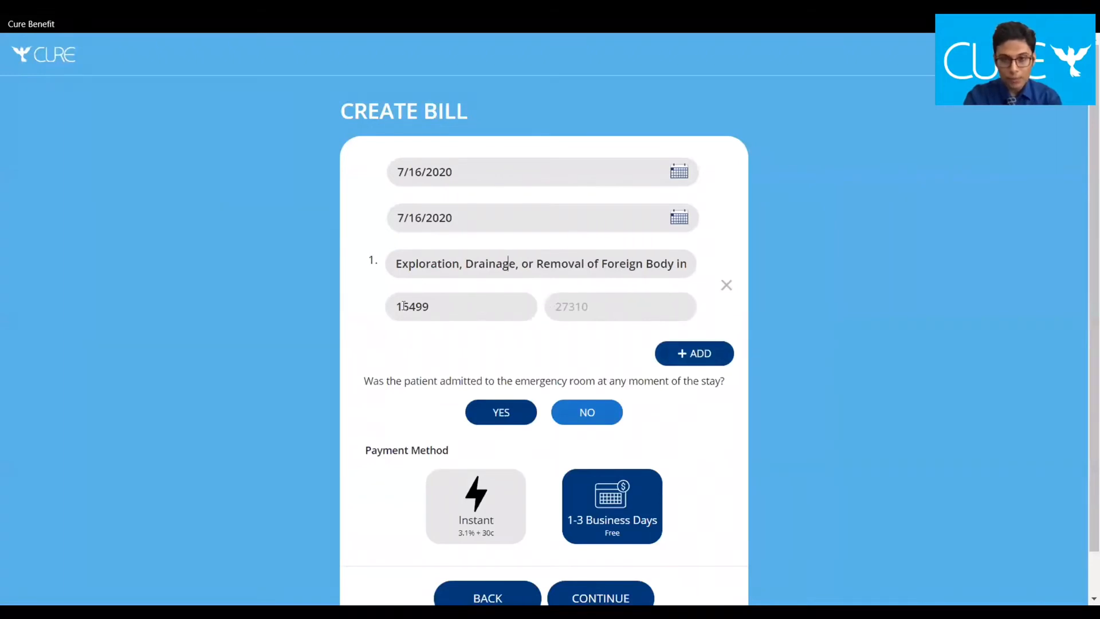
click(708, 355)
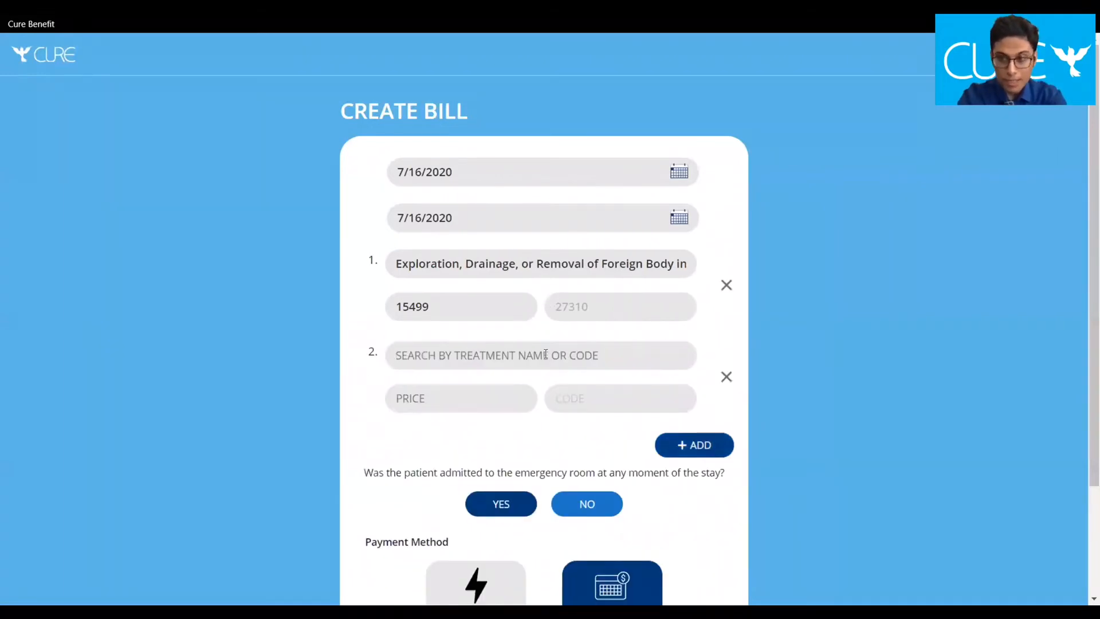
Set the second treatment to the L5972 flexible keel foot prosthesis priced at 100.00
text(97)
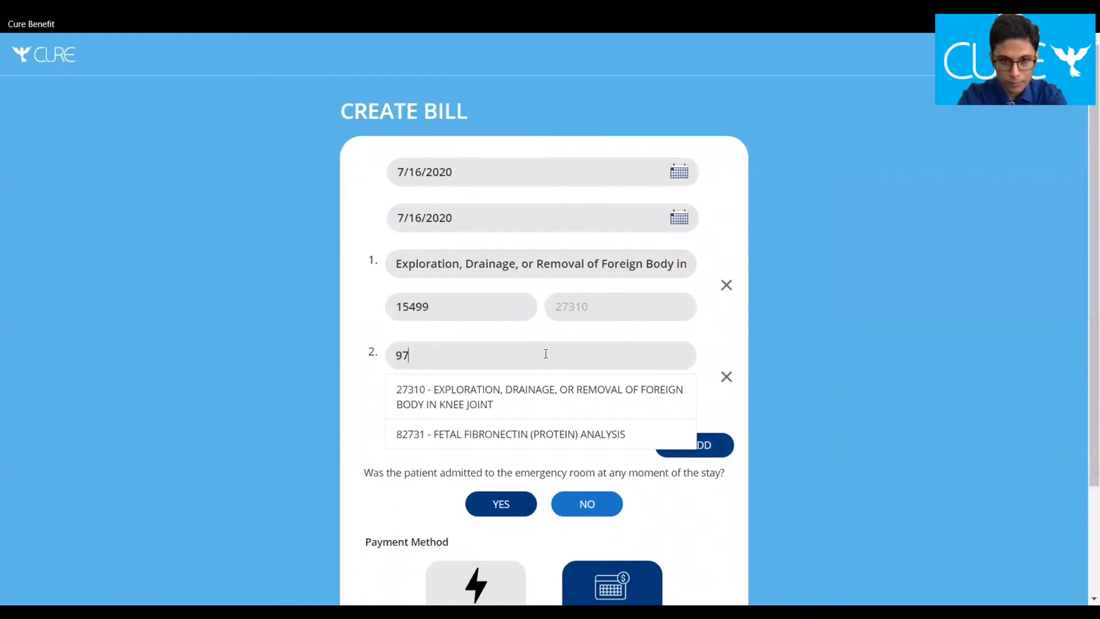
text(2)
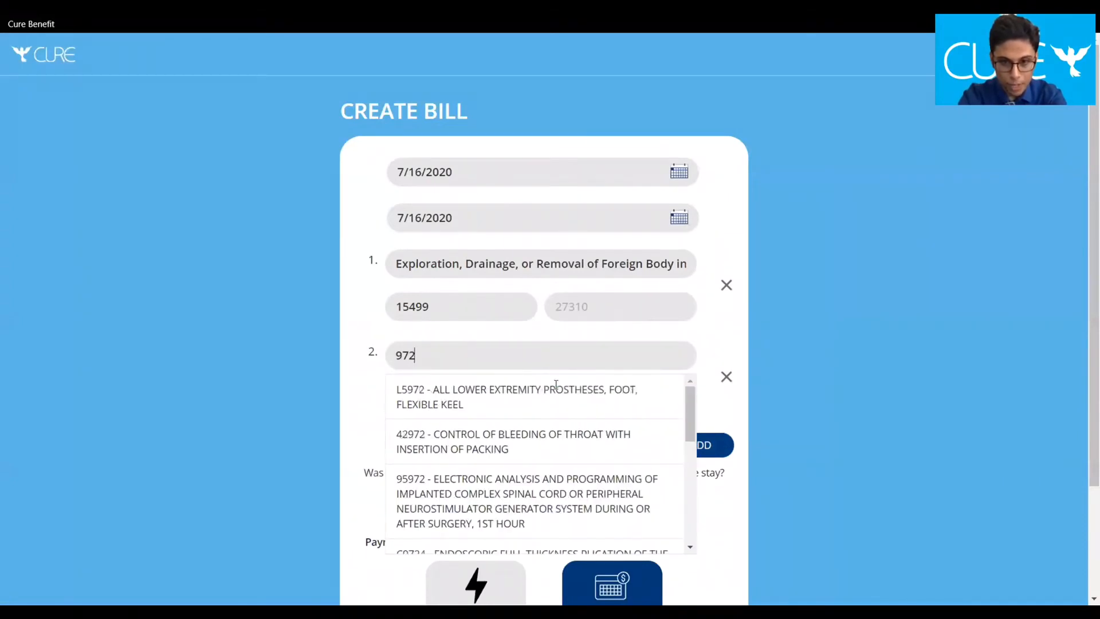
click(557, 395)
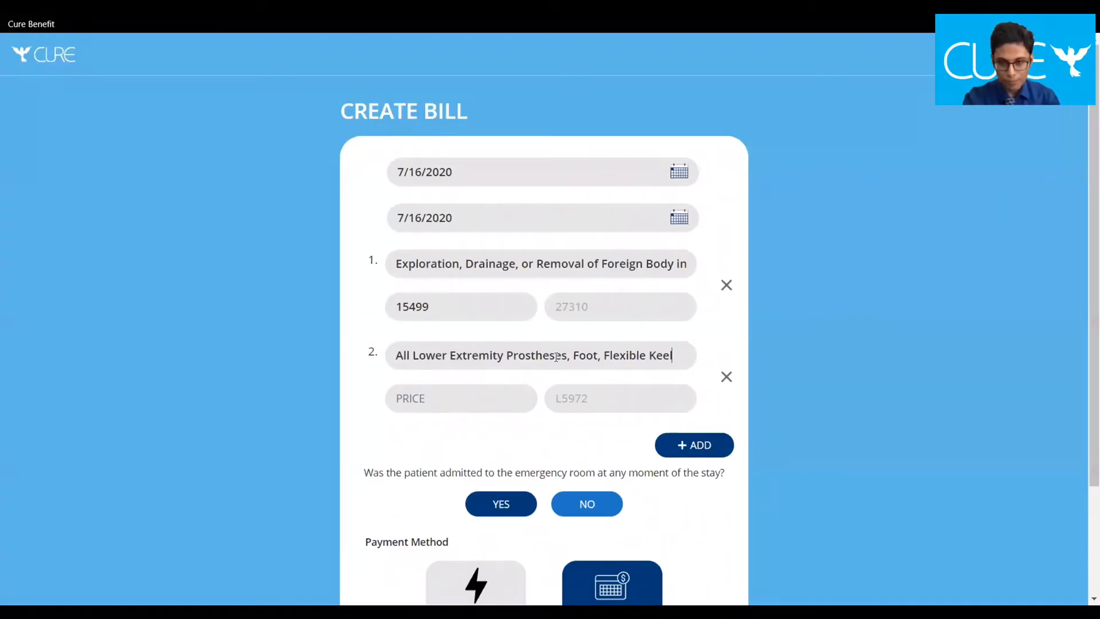
click(462, 395)
text(100)
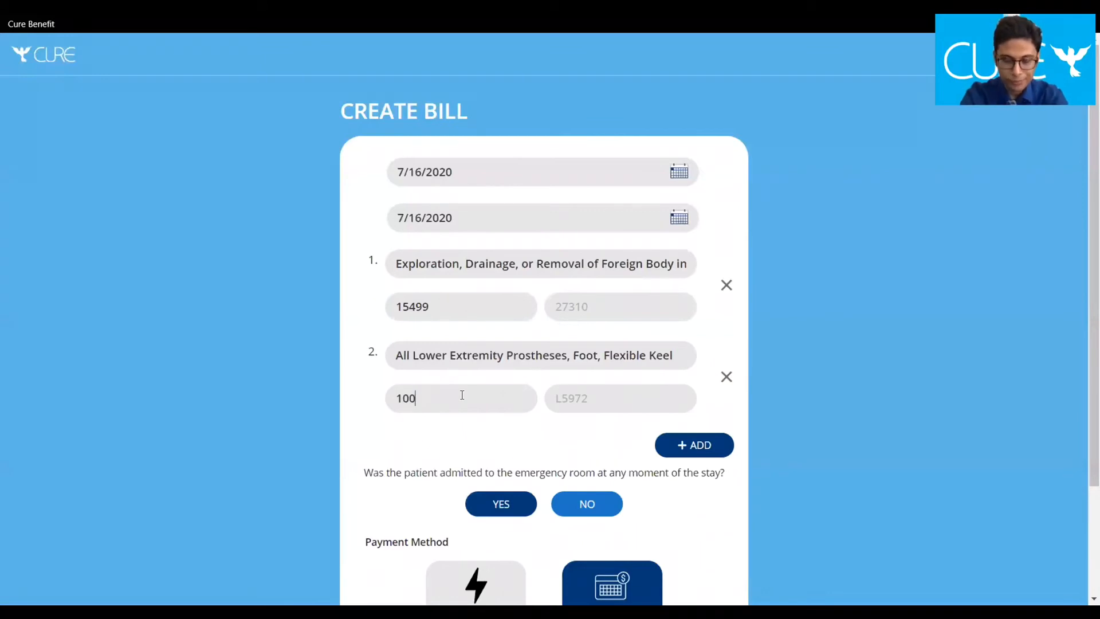
click(459, 313)
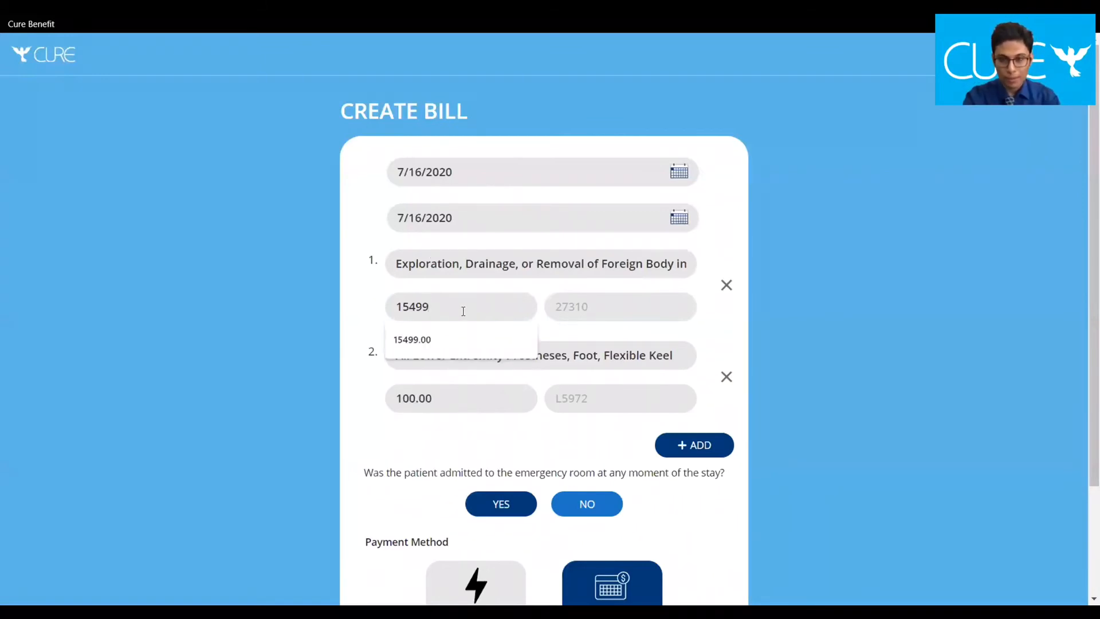
click(373, 296)
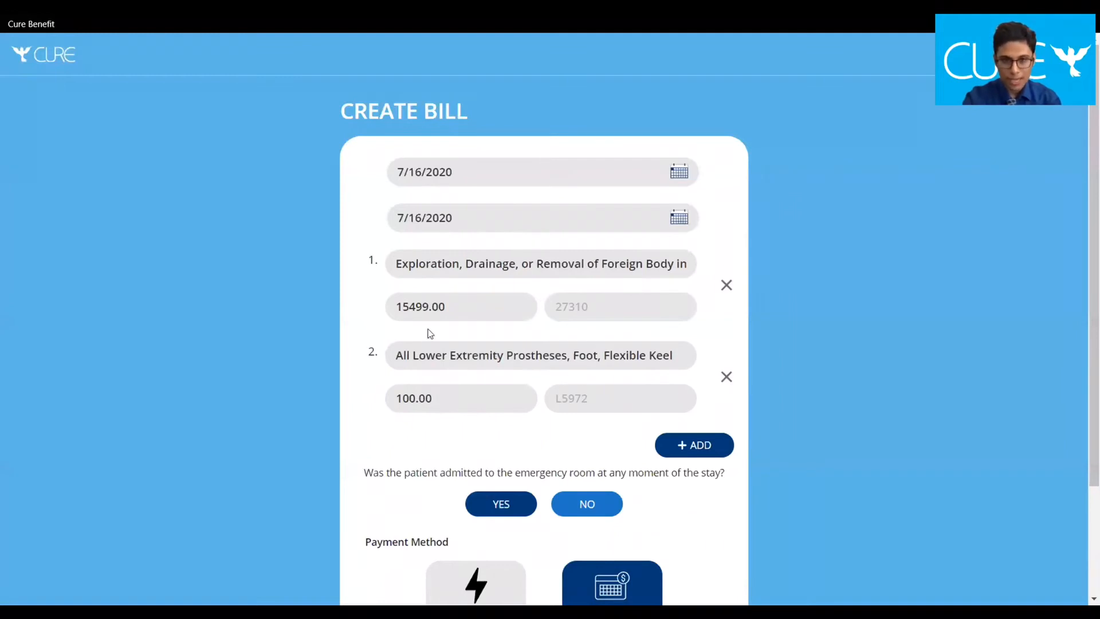
Lower the knee-joint treatment price from 15499.00 to 499.00 and continue to the bill review
click(410, 307)
key(BackSpace)
key(BackSpace)
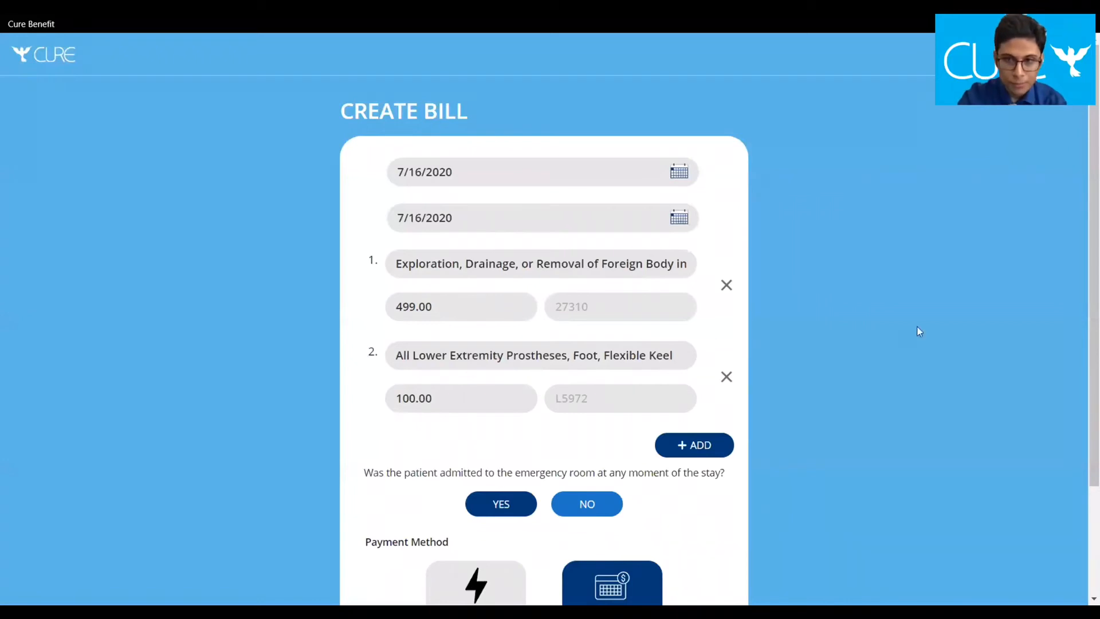
drag(1083, 336, 1085, 419)
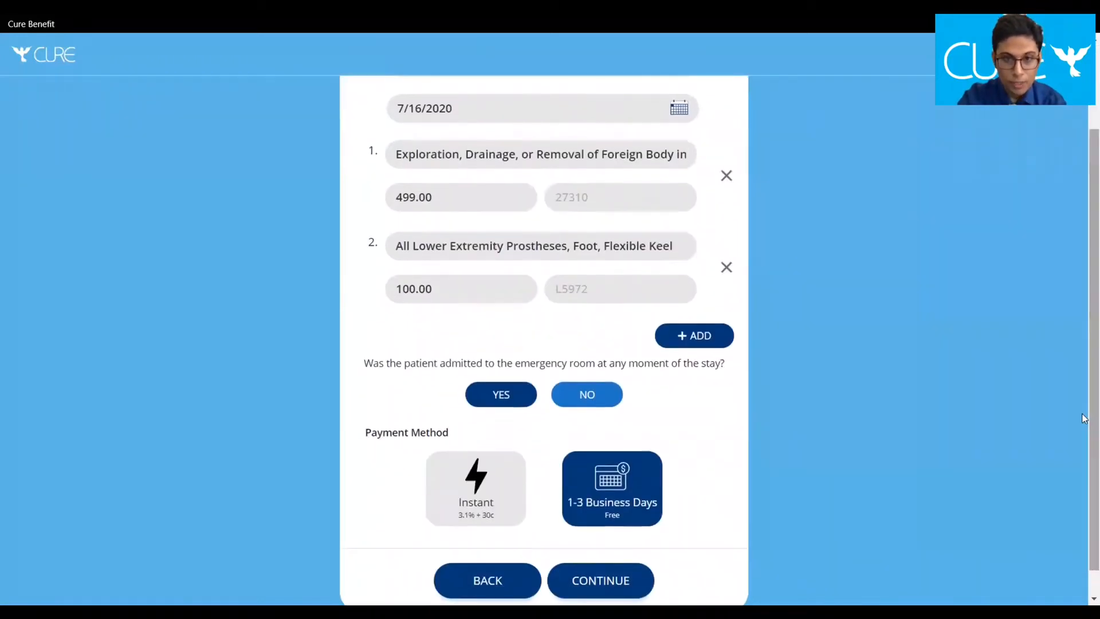
click(629, 582)
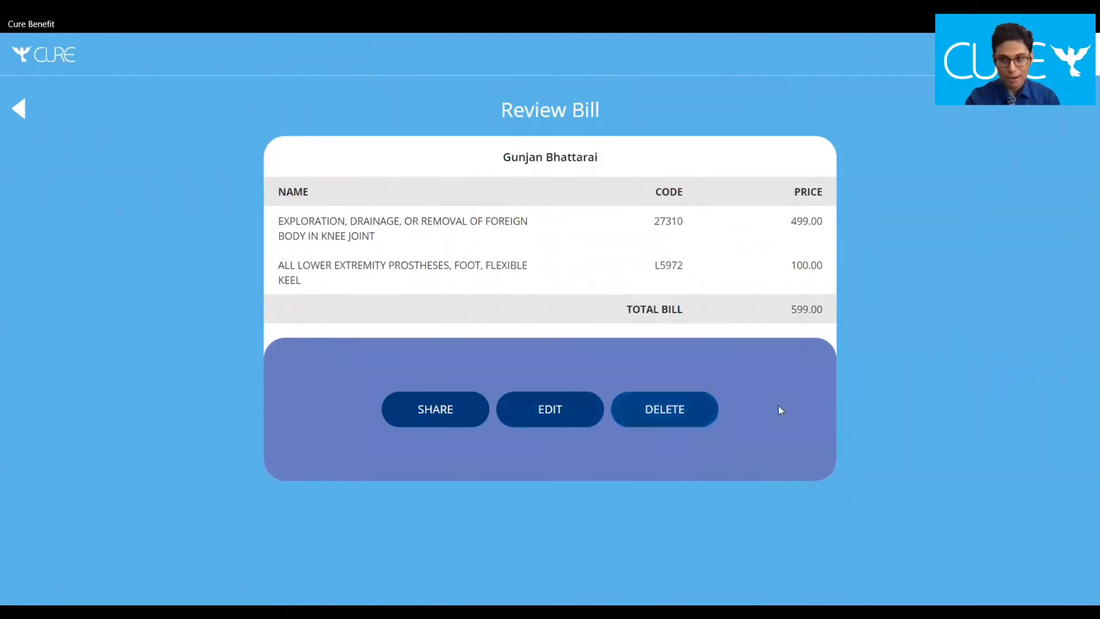
Share the 599.00 bill from the Review Bill page
click(439, 411)
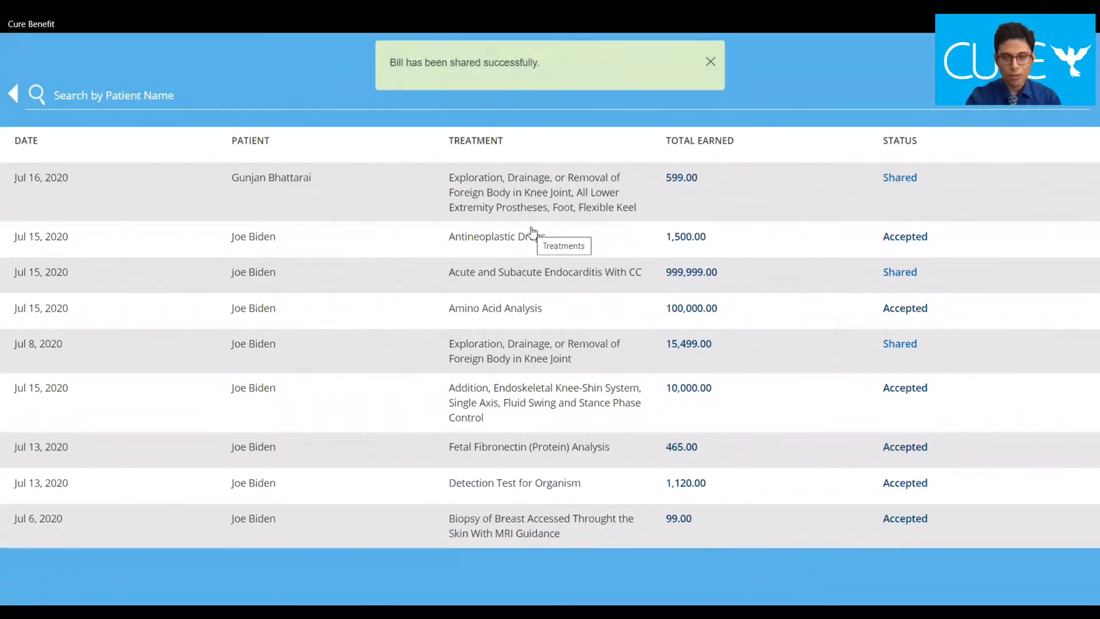
Check the Jul 16, 2020 bill's treatments (27310, L5972), then open its Review Bill page
click(551, 199)
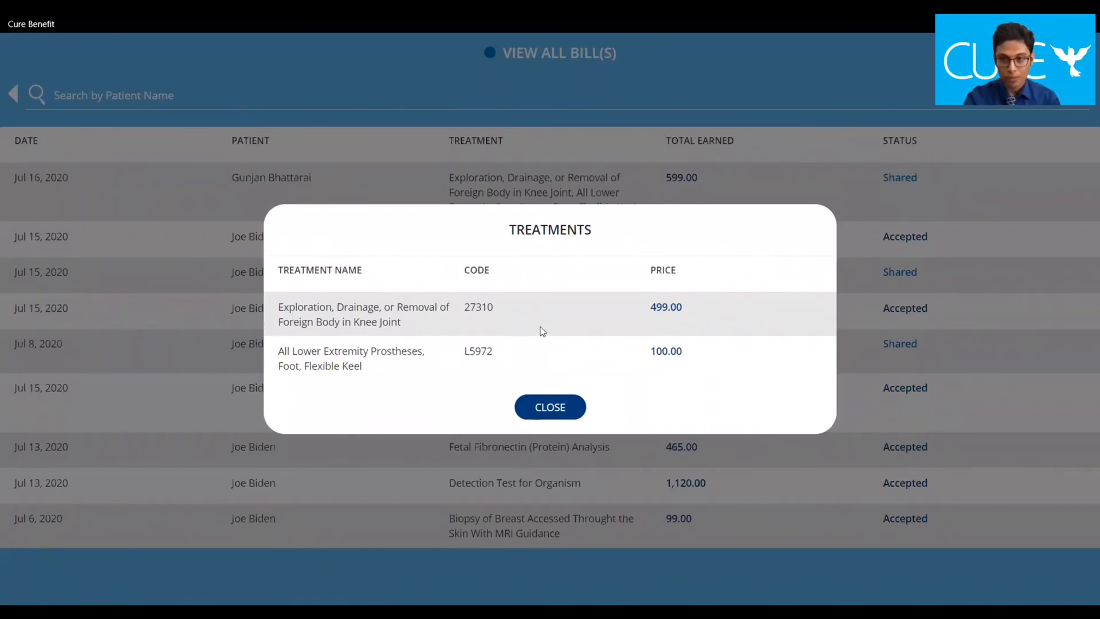
click(572, 414)
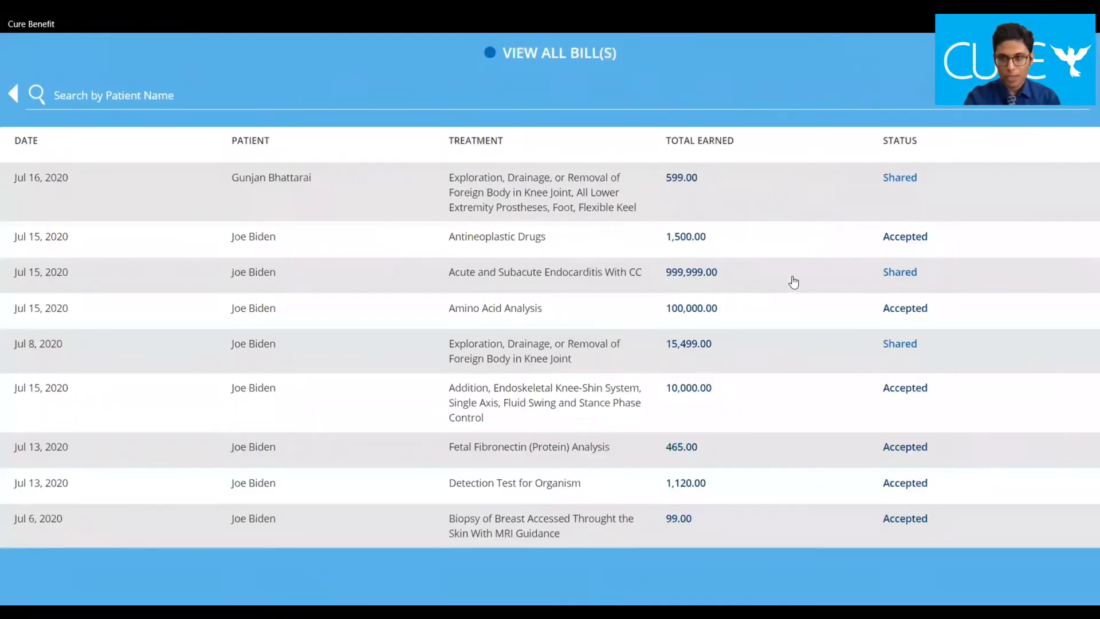
click(901, 182)
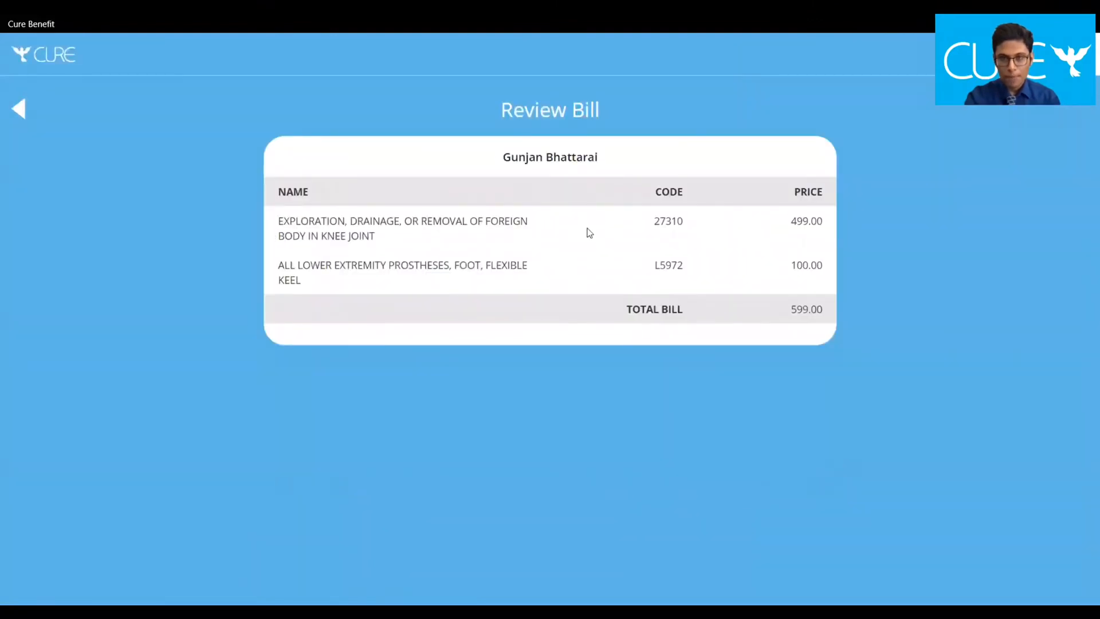
Go back through View All Bills to the Cure Benefit home page
click(30, 108)
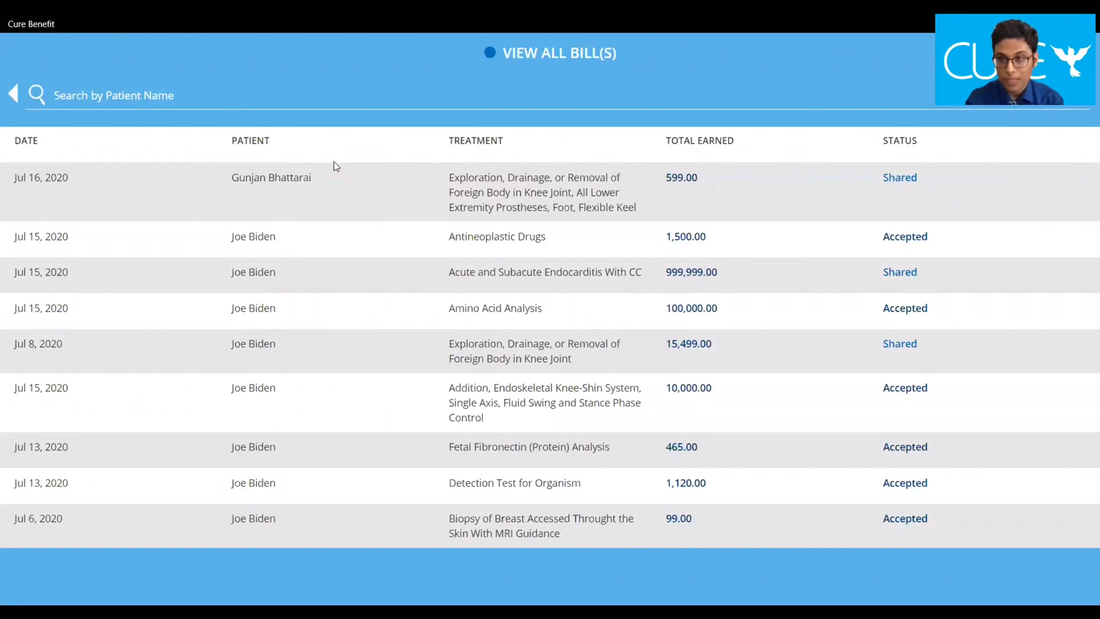
click(14, 95)
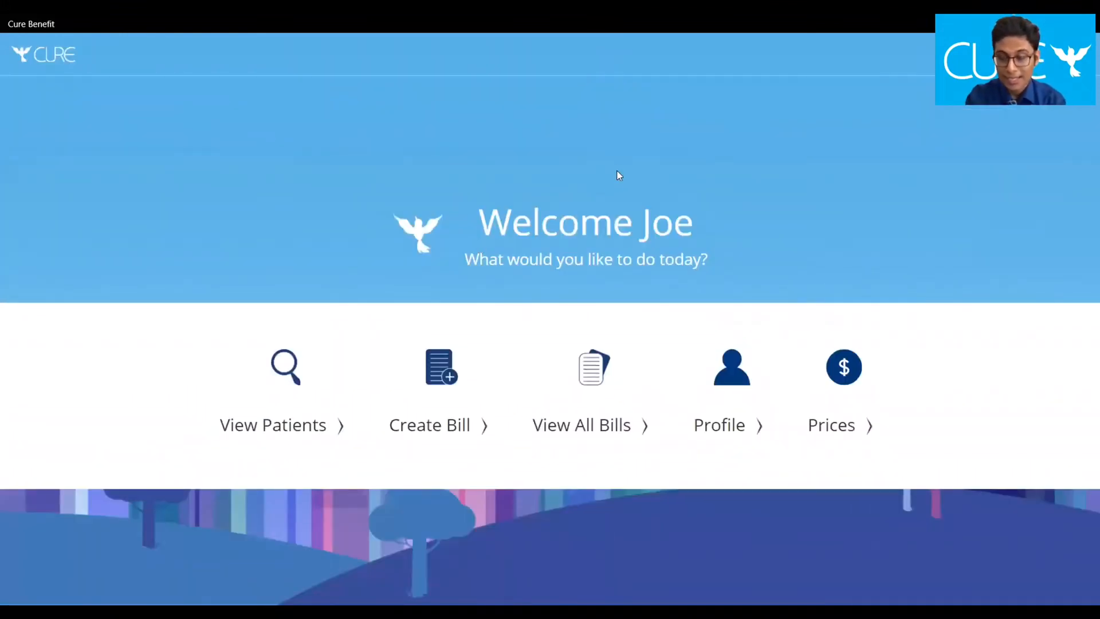